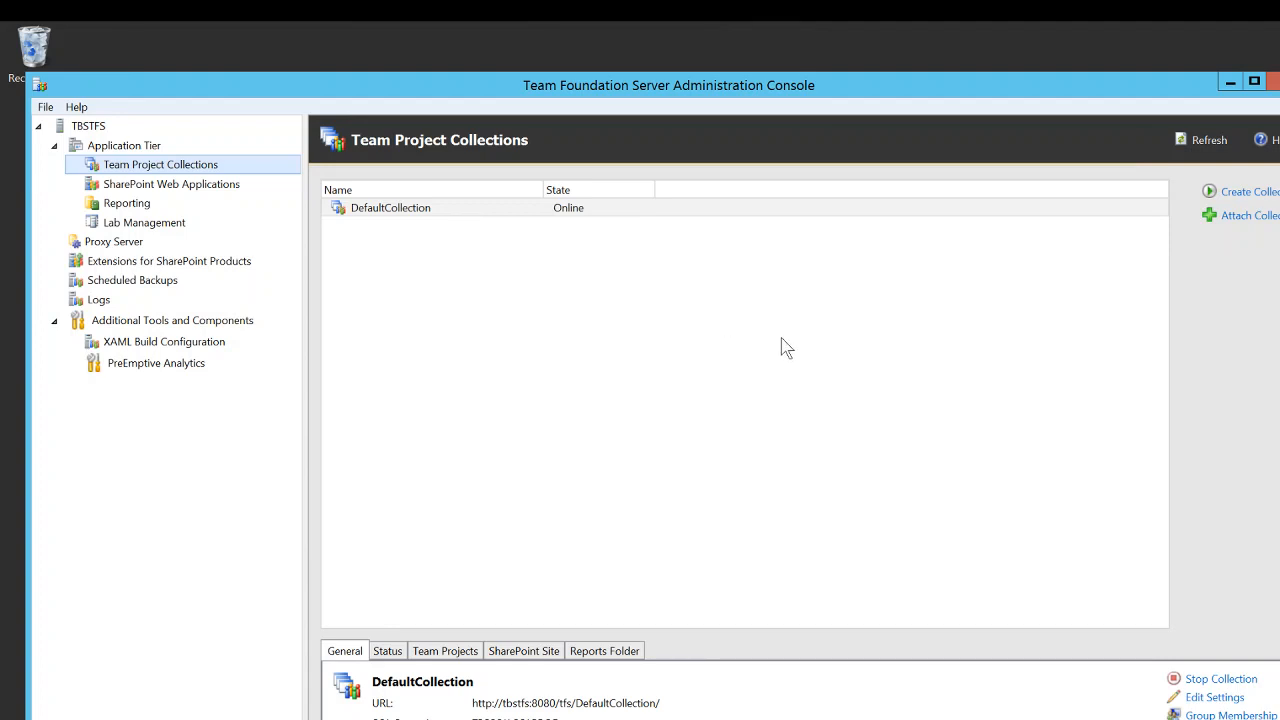
- Start a new team project collection named TBSCollection with the description Demo
{"action": "left_click", "coordinate": [1254, 81]}
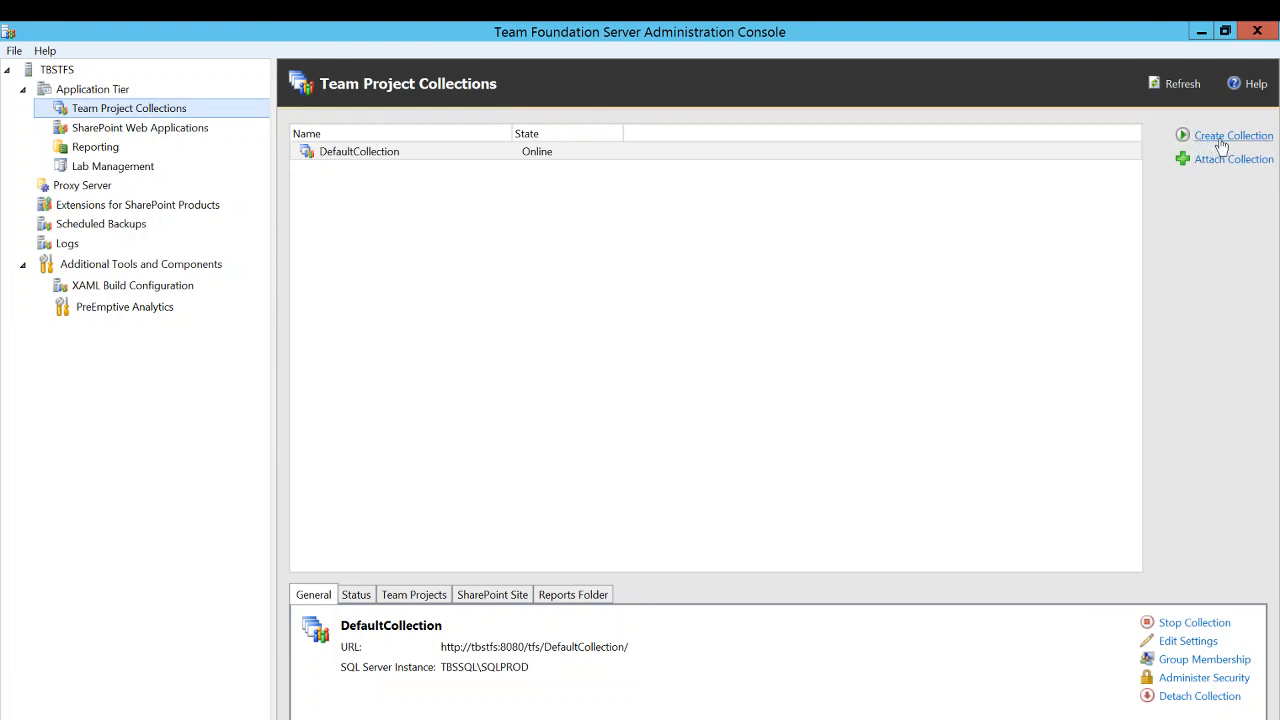
{"action": "left_click", "coordinate": [1221, 145]}
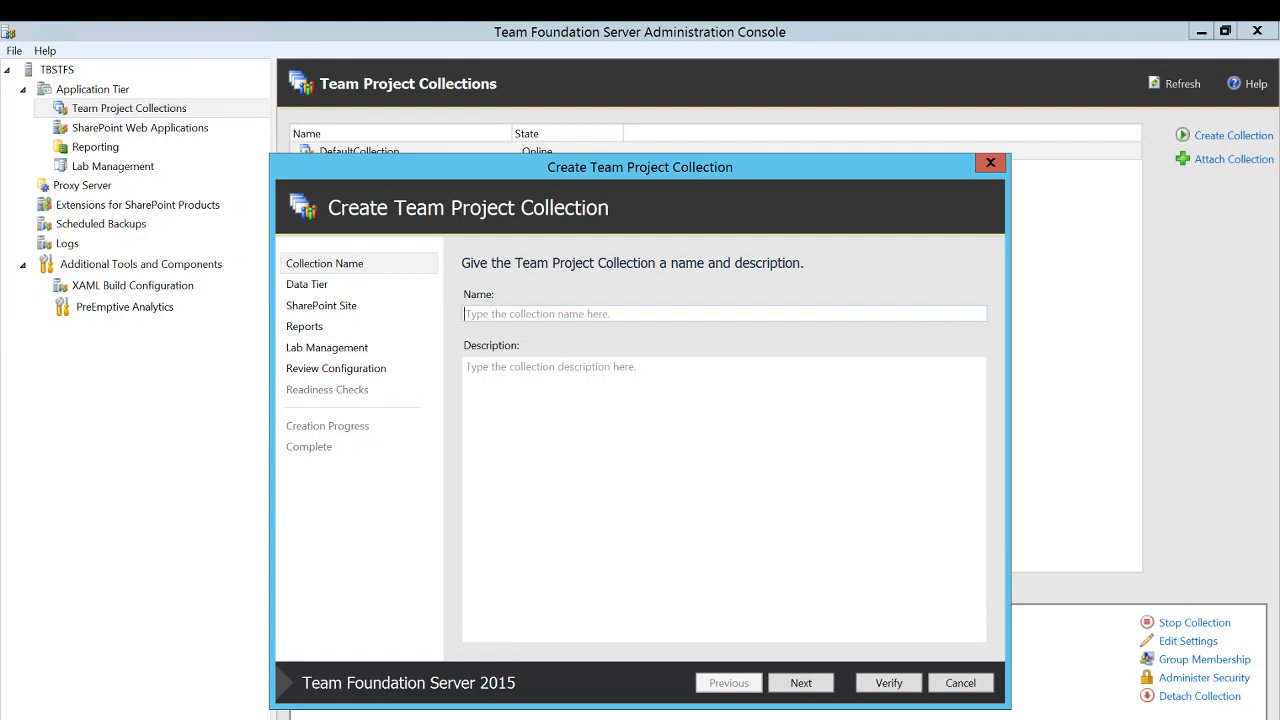
{"action": "type", "text": "TBSCollections"}
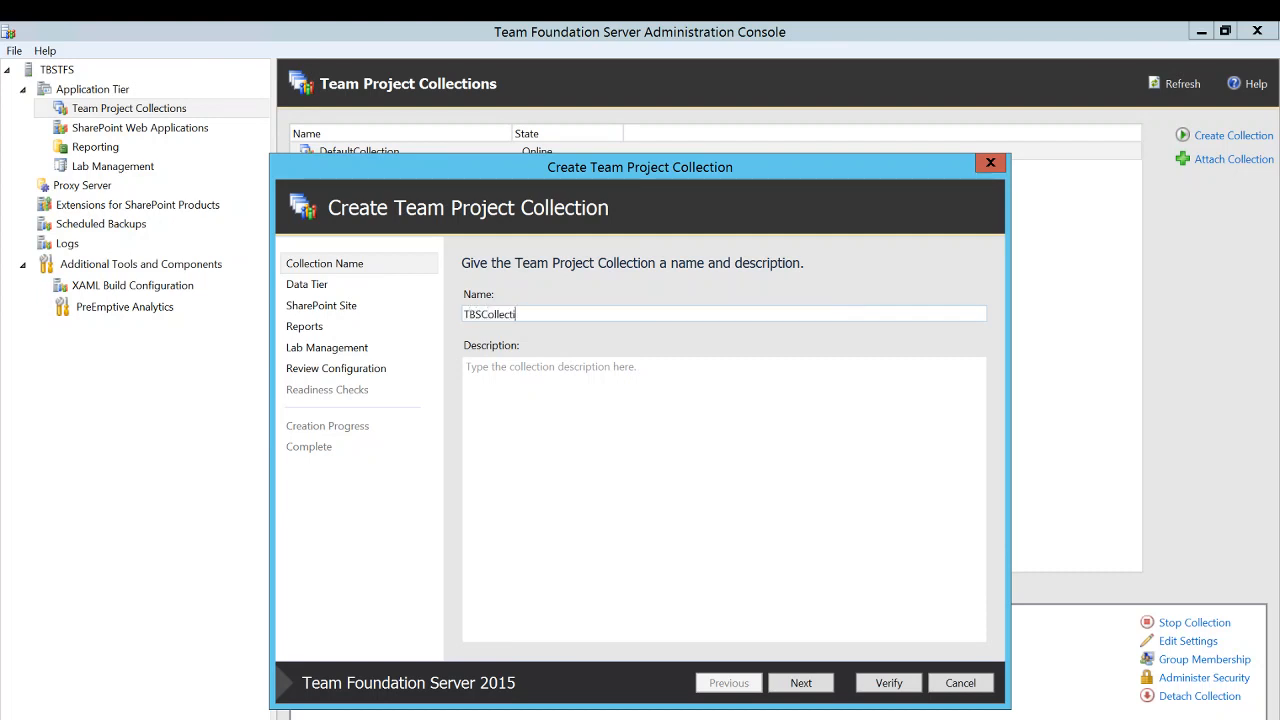
{"action": "key", "text": "BackSpace"}
{"action": "key", "text": "Tab"}
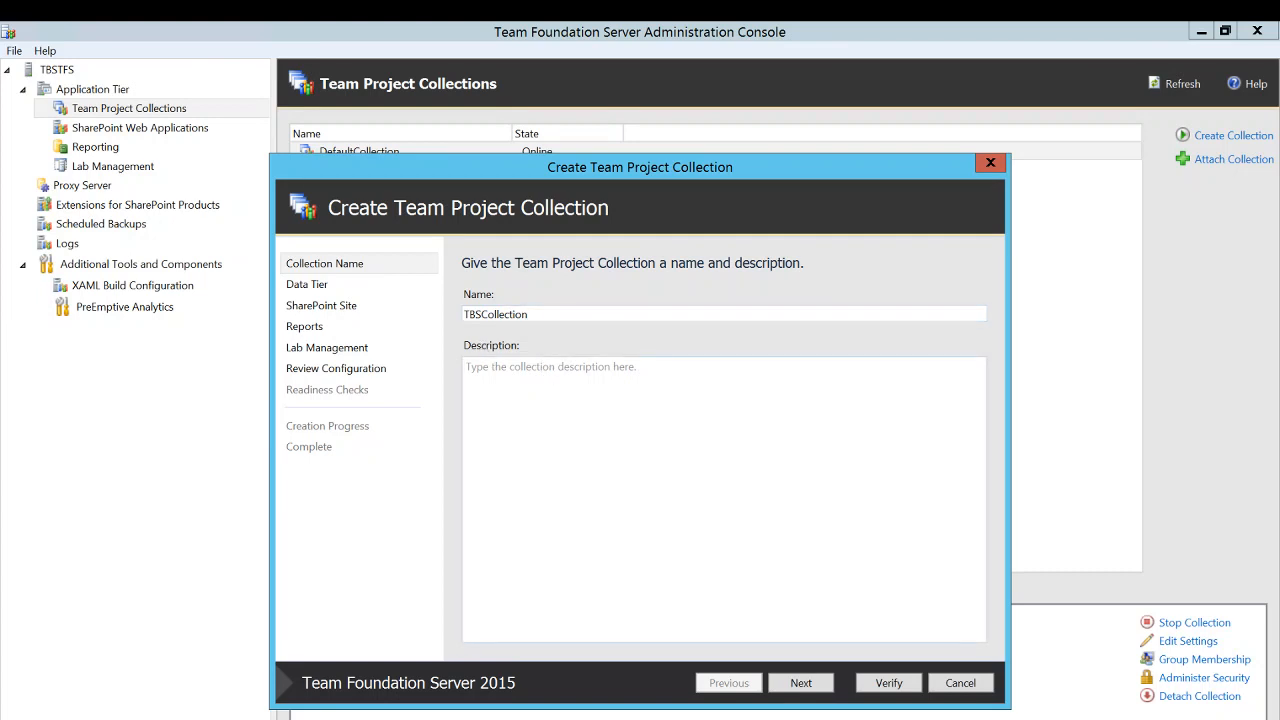
{"action": "type", "text": "Demo"}
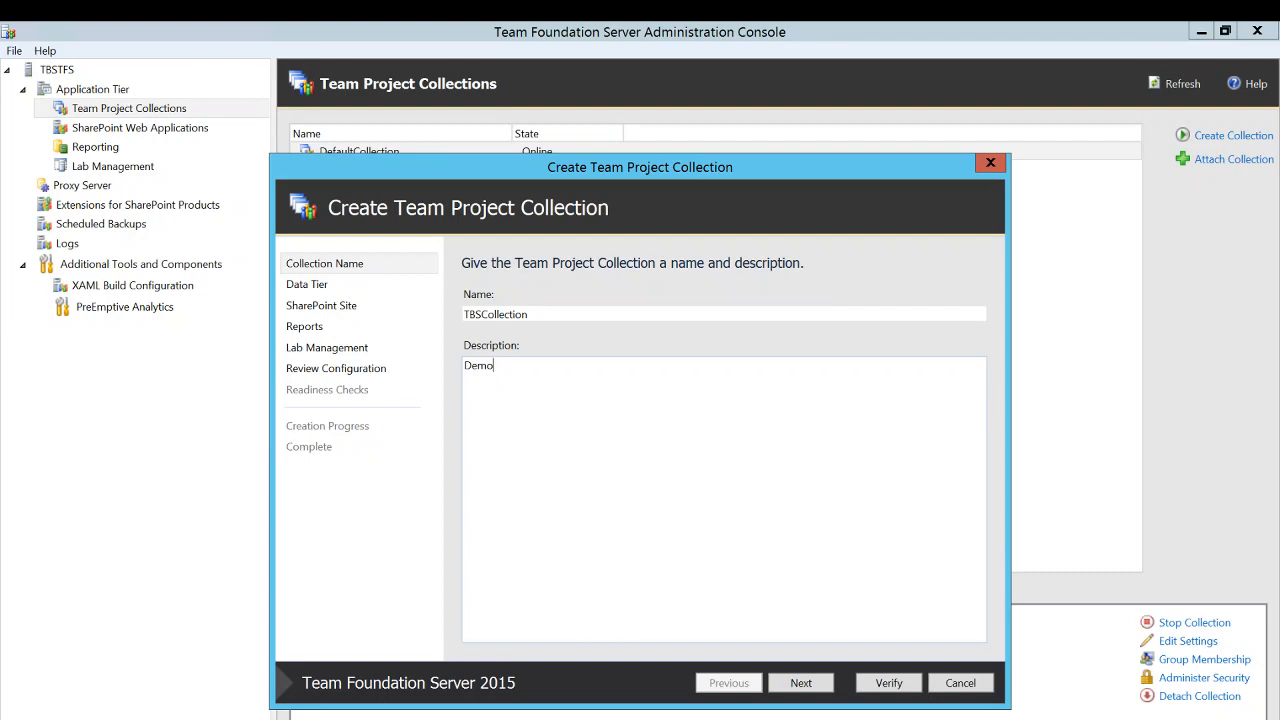
{"action": "left_click", "coordinate": [803, 684]}
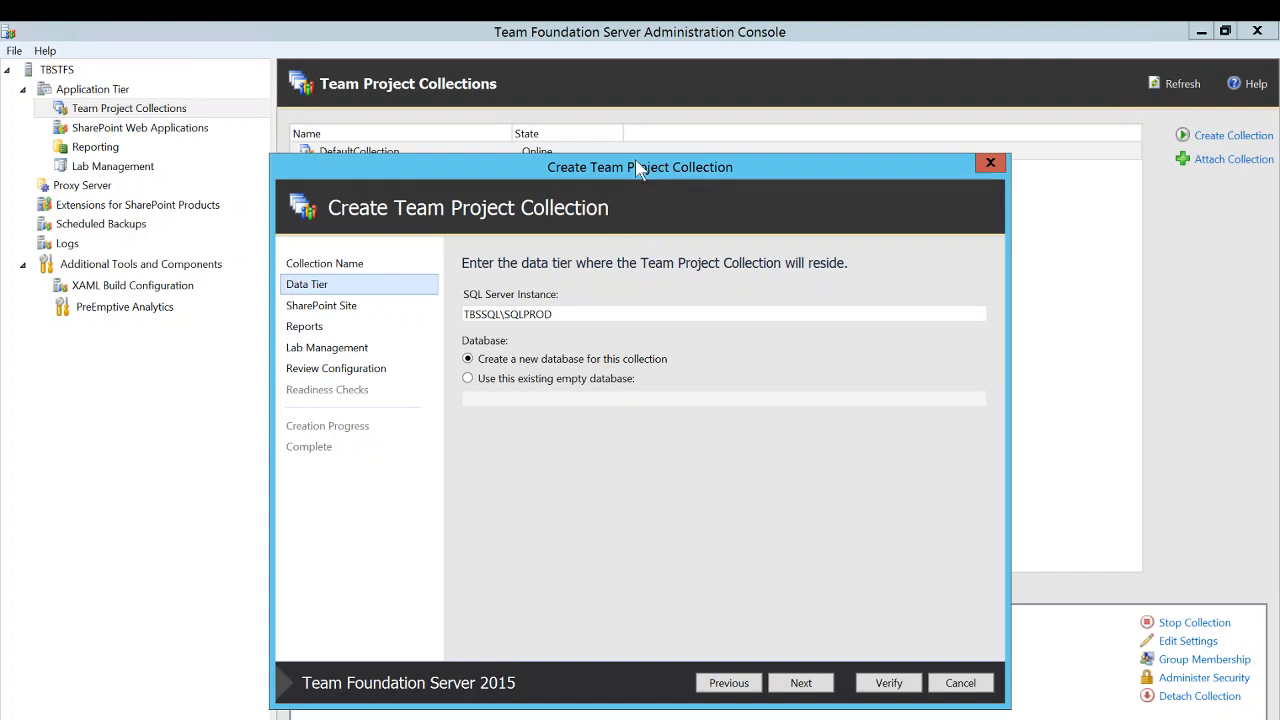
- Try to continue past the data tier settings with the SQL Server instance cleared
{"action": "left_click_drag", "start_coordinate": [631, 170], "coordinate": [632, 213]}
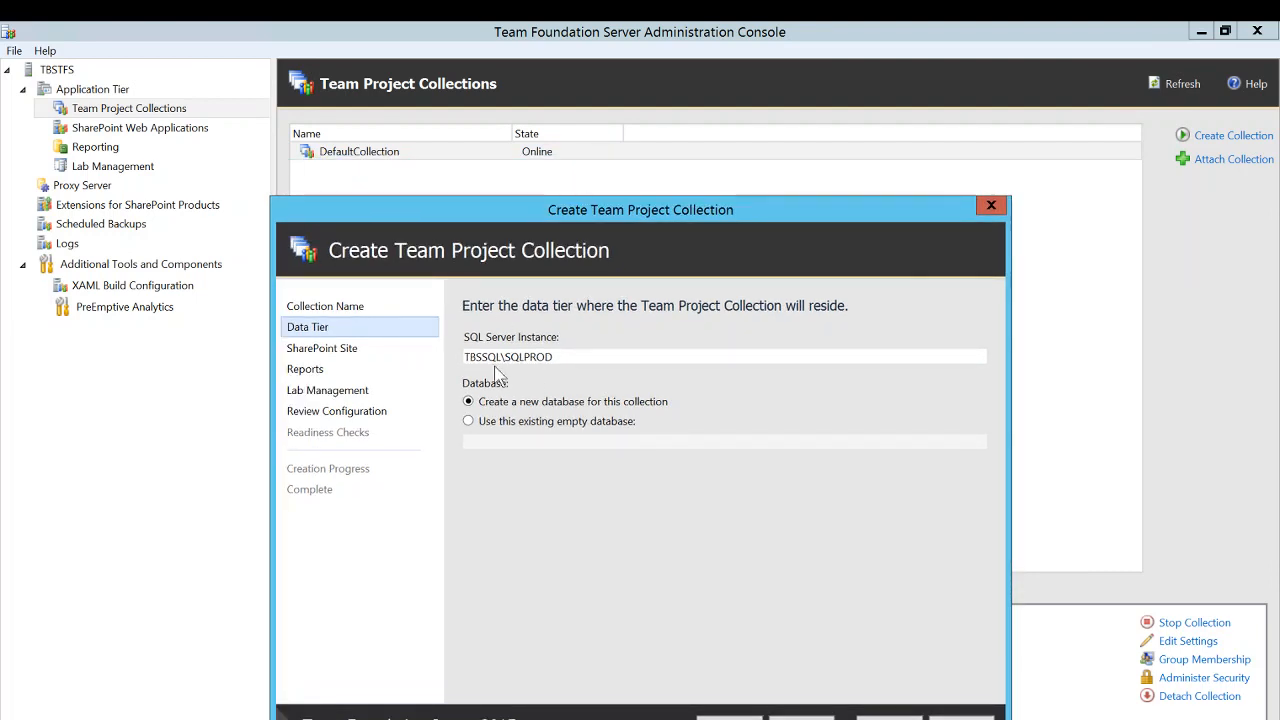
{"action": "left_click_drag", "start_coordinate": [557, 357], "coordinate": [439, 345]}
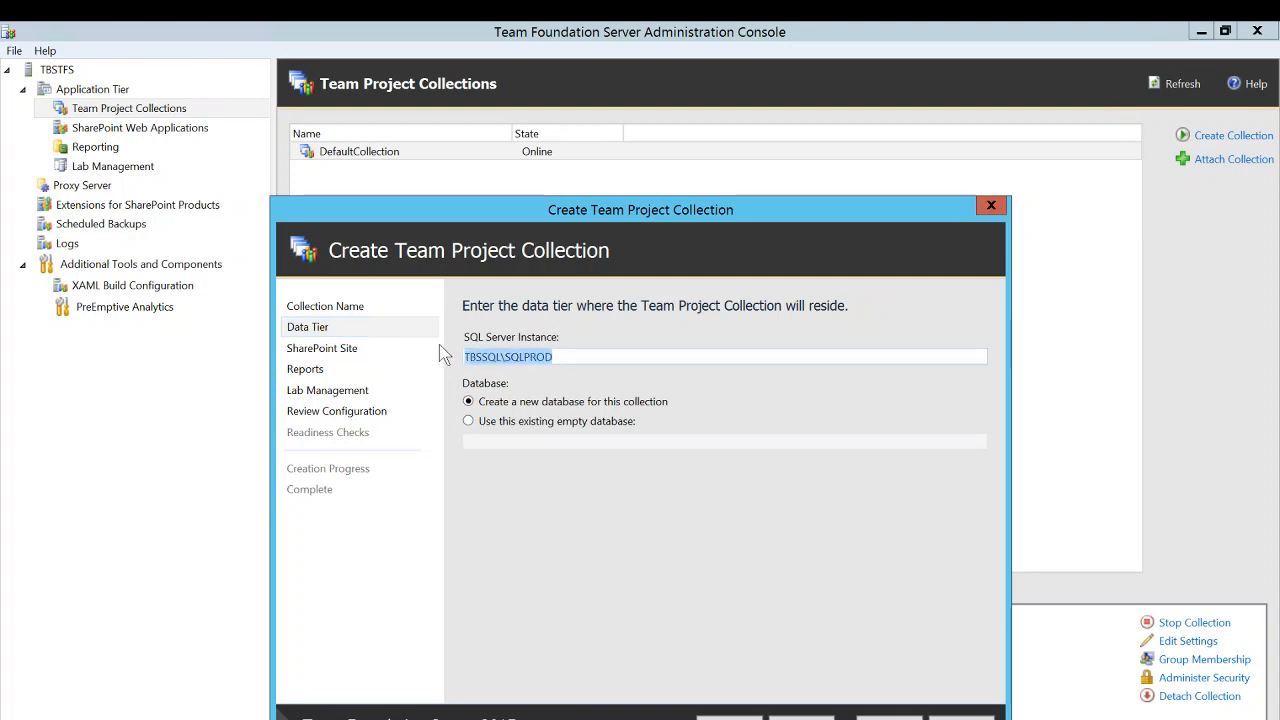
{"action": "key", "text": "BackSpace"}
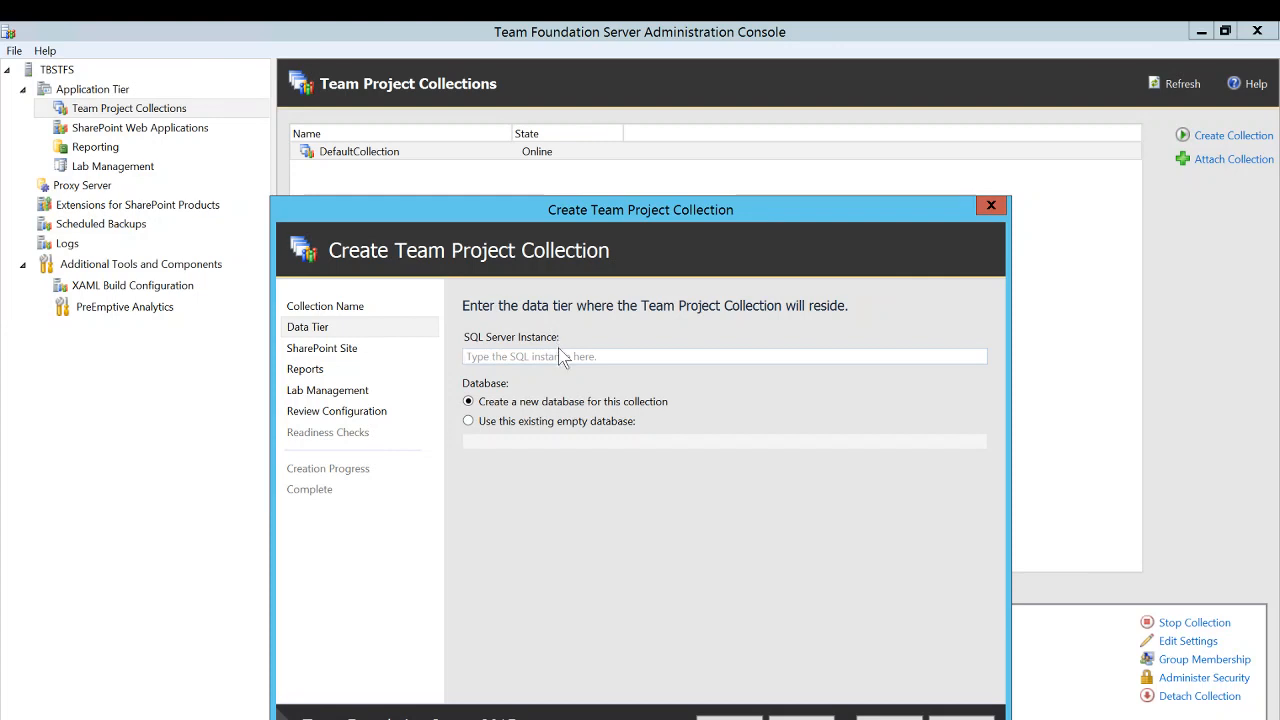
{"action": "left_click", "coordinate": [802, 718]}
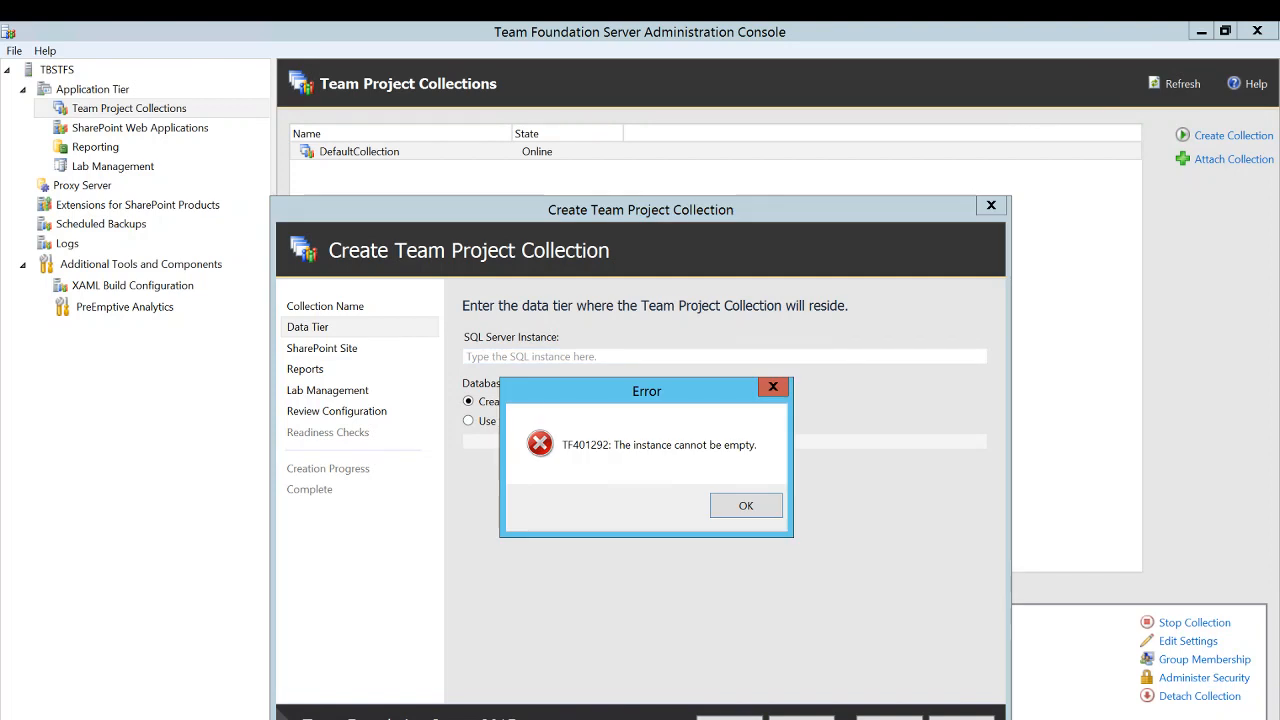
{"action": "left_click", "coordinate": [749, 508]}
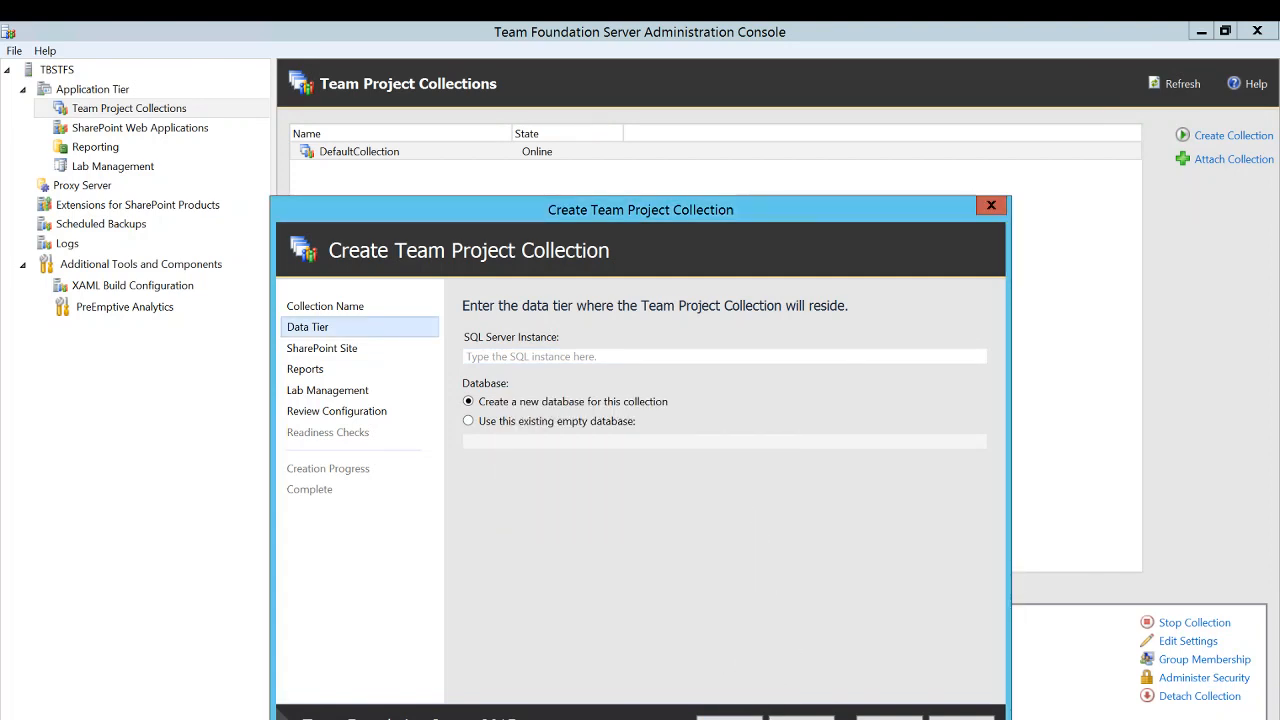
{"action": "left_click", "coordinate": [730, 718]}
{"action": "left_click", "coordinate": [742, 512]}
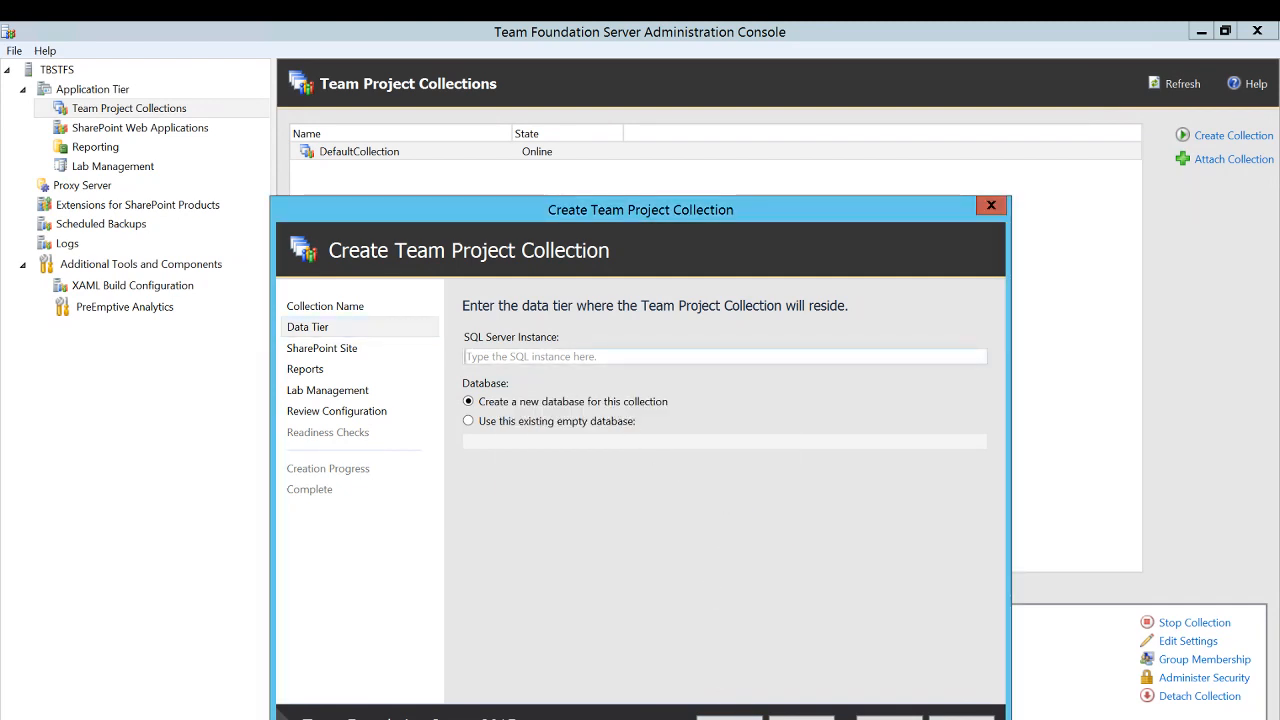
- Set the SQL Server instance to TBSSQL\SQLPROD, keeping the option to create a new database for the collection
{"action": "type", "text": "TBS"}
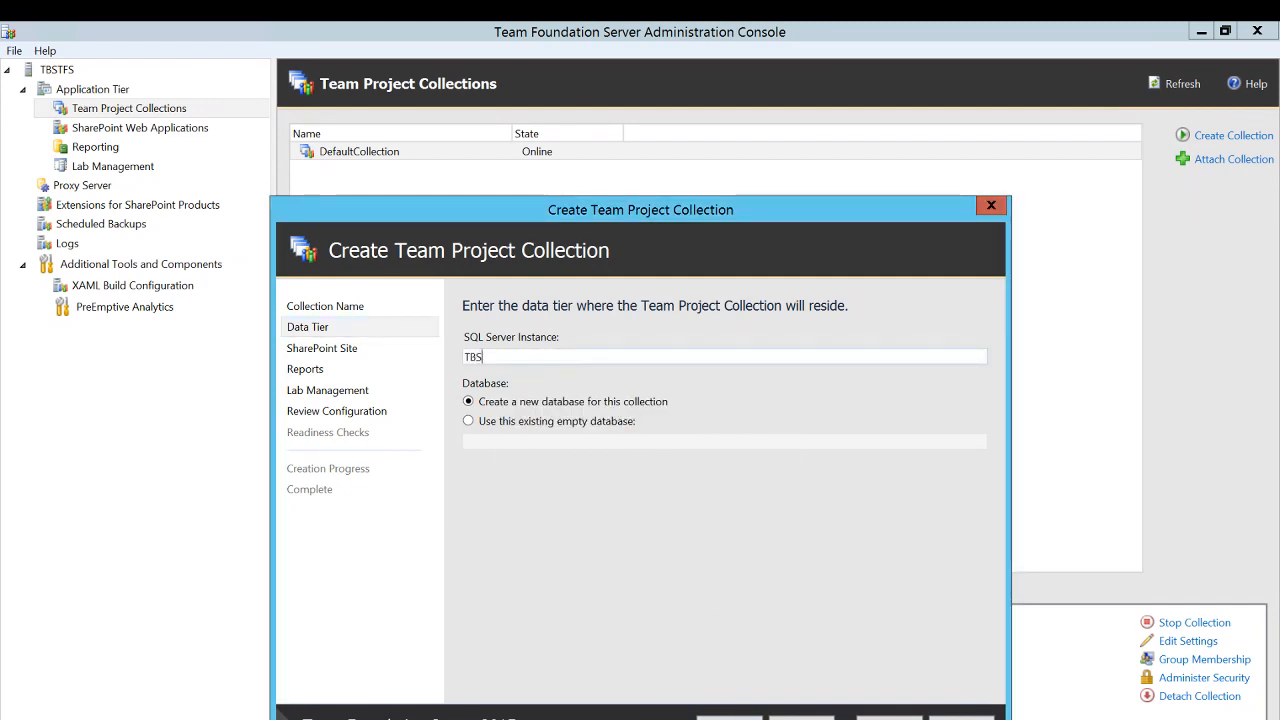
{"action": "type", "text": "SQL\\SQLPROD"}
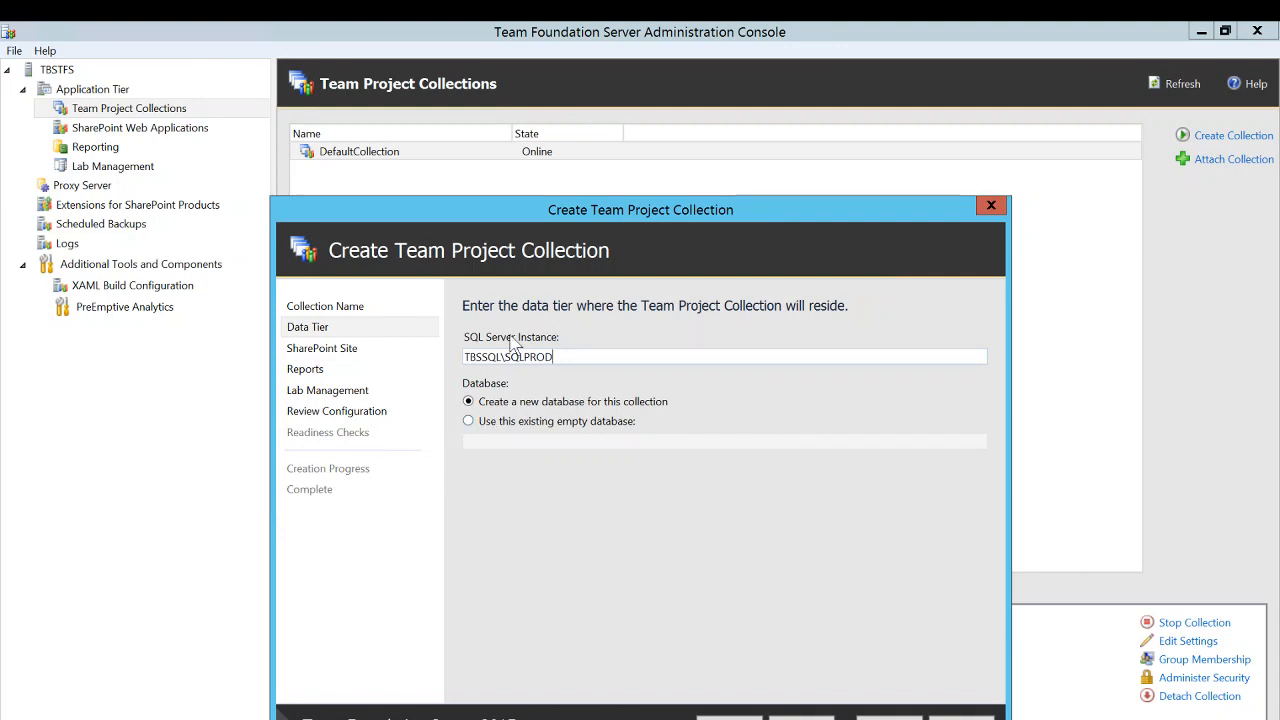
{"action": "left_click_drag", "start_coordinate": [509, 211], "coordinate": [577, 119]}
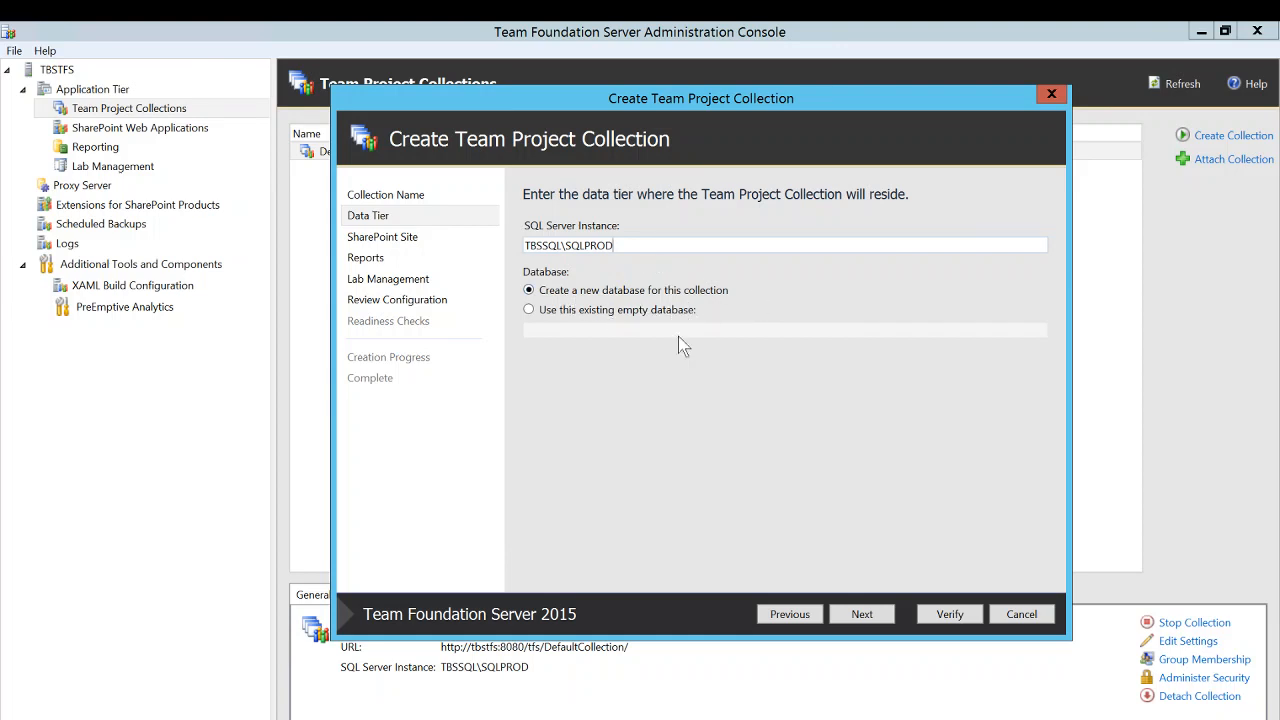
{"action": "left_click", "coordinate": [864, 616]}
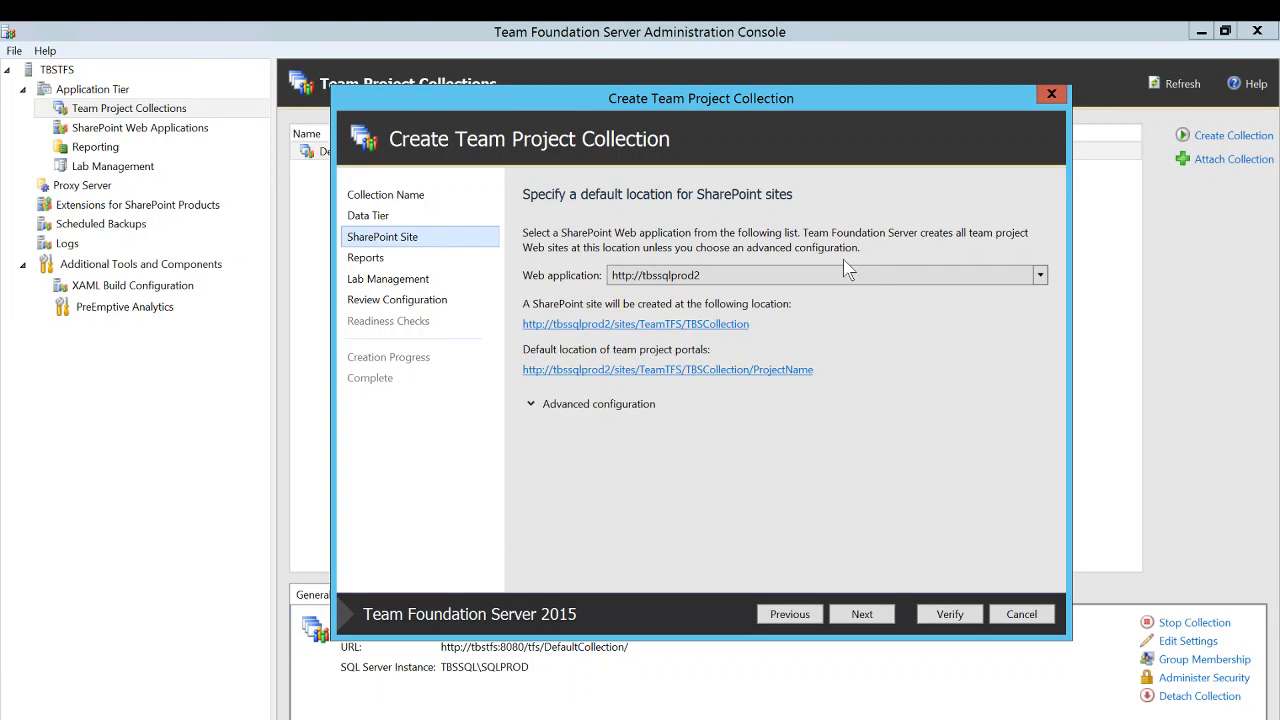
- Choose not to create a SharePoint site for the collection in the advanced configuration, and continue to the reports settings
{"action": "left_click", "coordinate": [531, 404]}
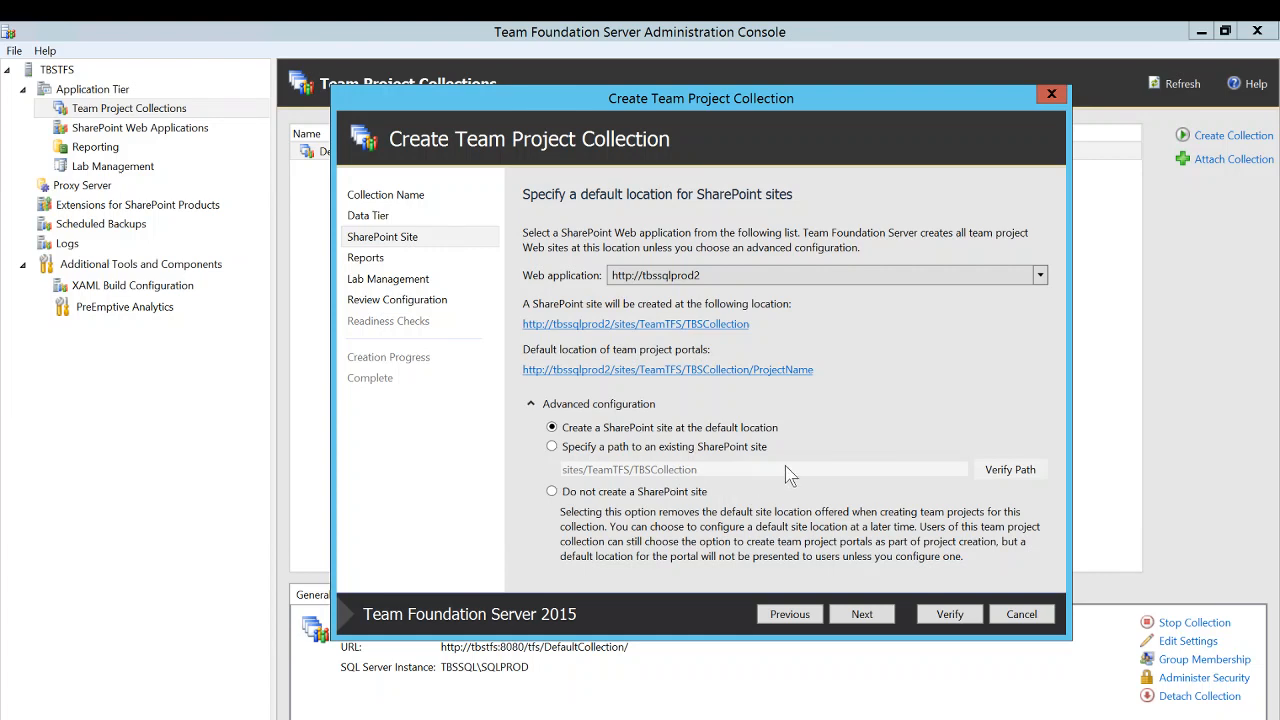
{"action": "left_click", "coordinate": [556, 495]}
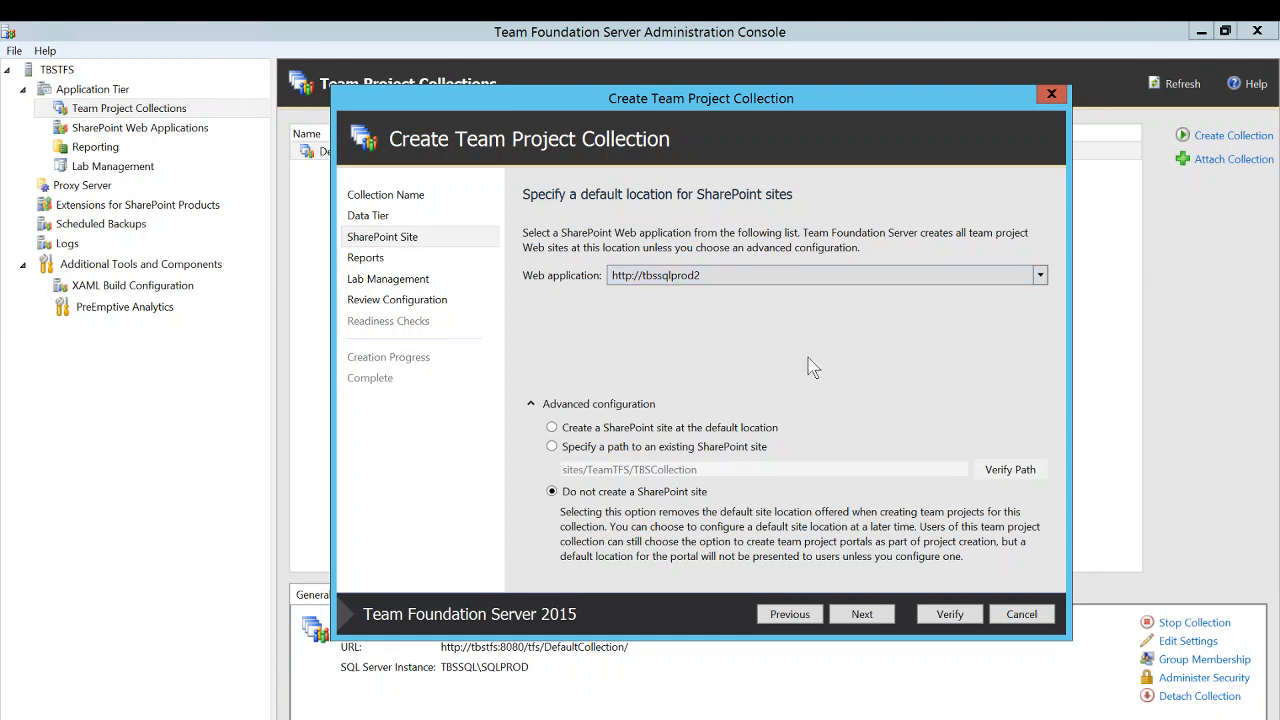
{"action": "left_click", "coordinate": [862, 614]}
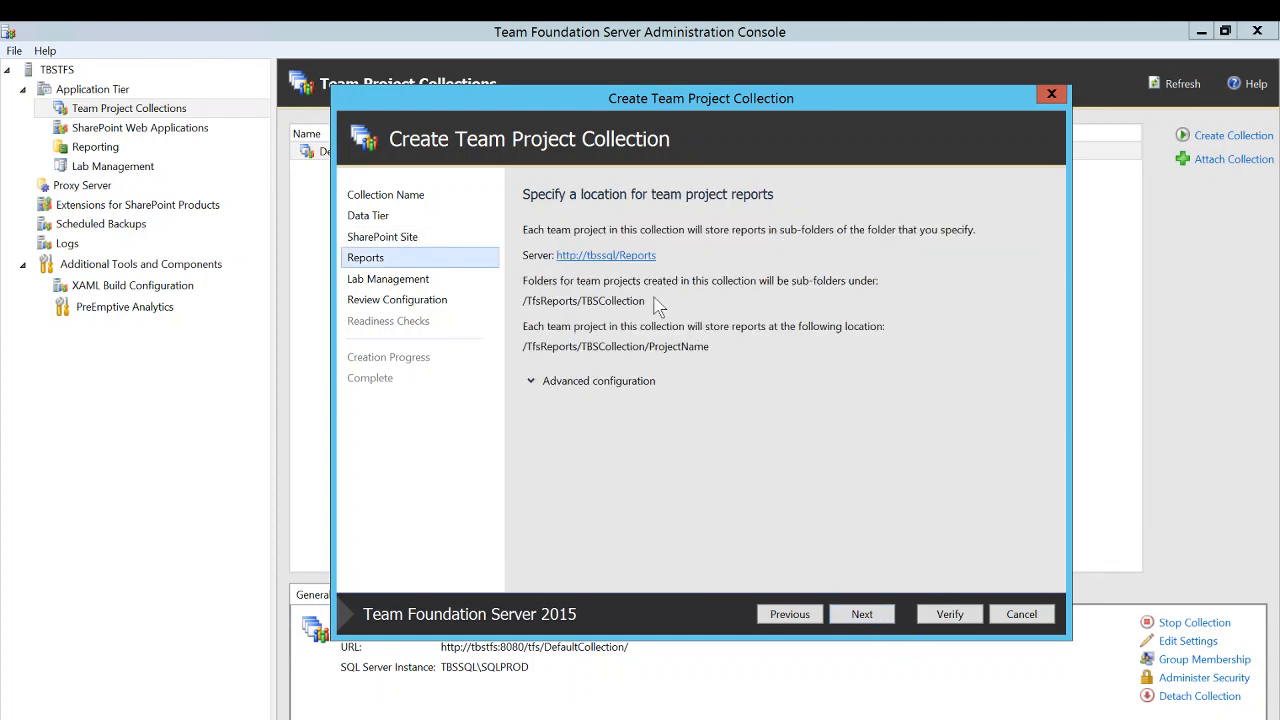
- Choose not to create a report folder for the collection in the advanced configuration, and continue to Lab Management
{"action": "left_click", "coordinate": [538, 386]}
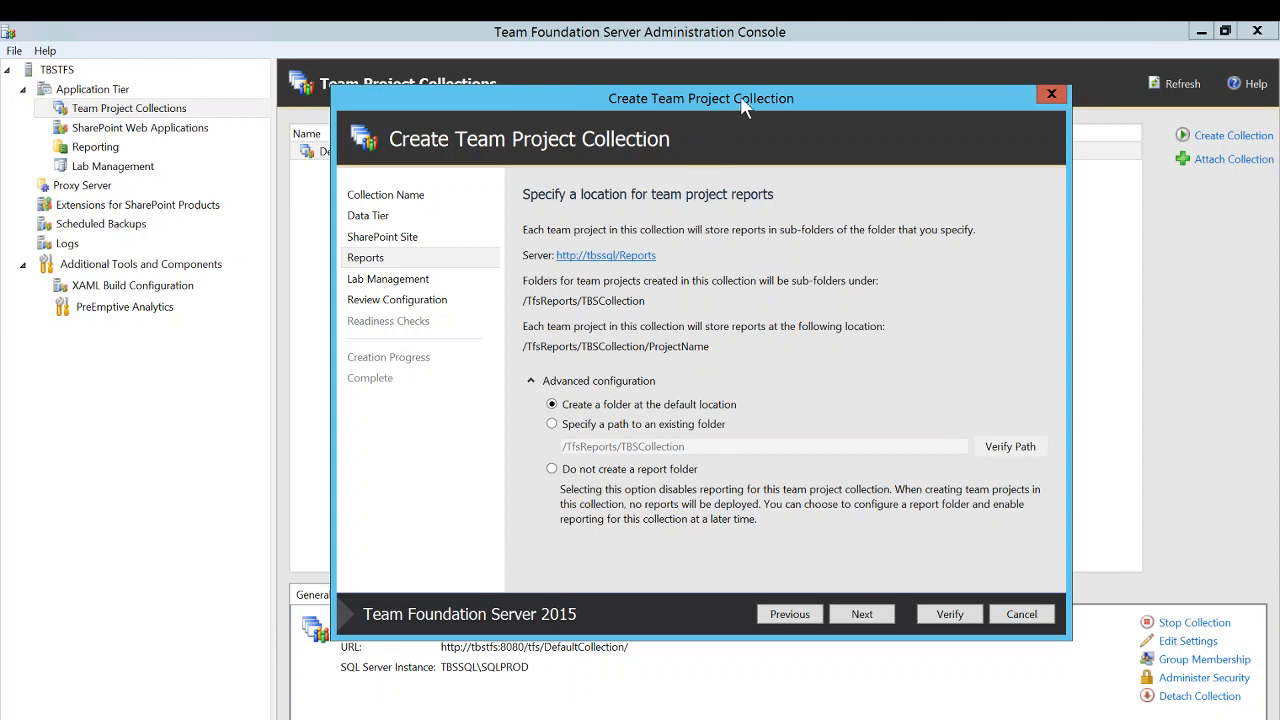
{"action": "left_click_drag", "start_coordinate": [760, 98], "coordinate": [714, 78]}
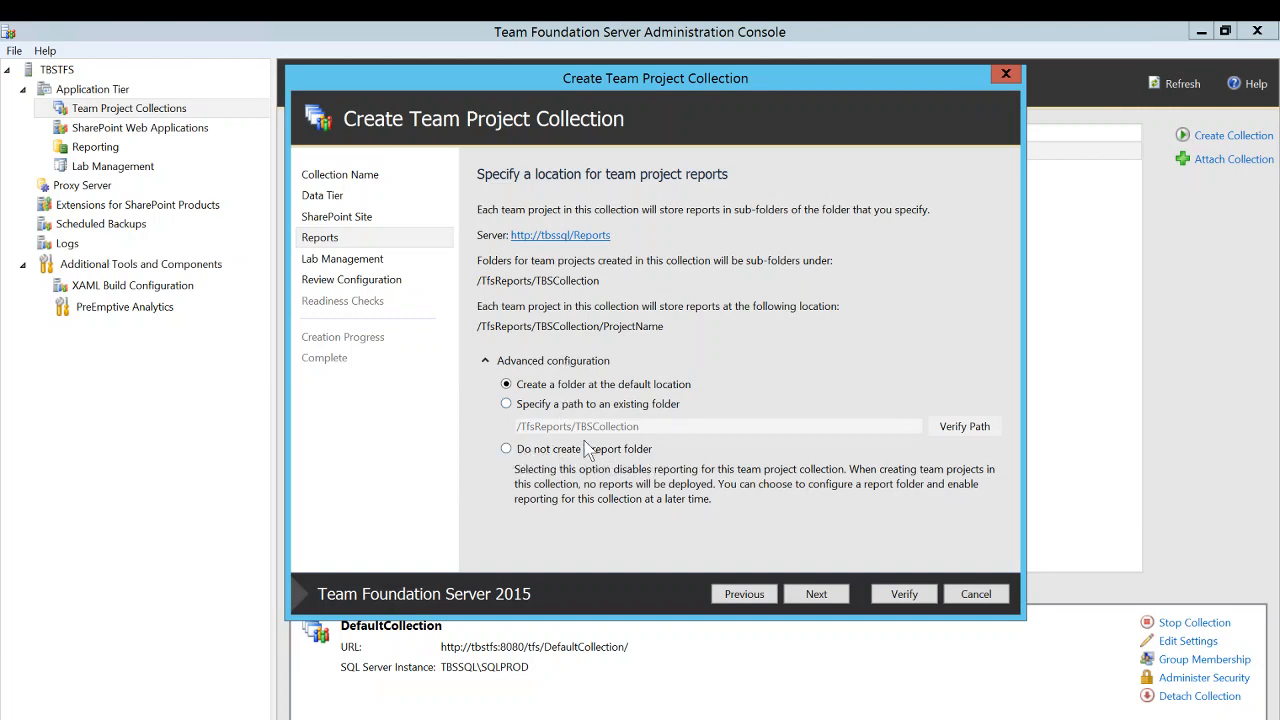
{"action": "left_click", "coordinate": [507, 449]}
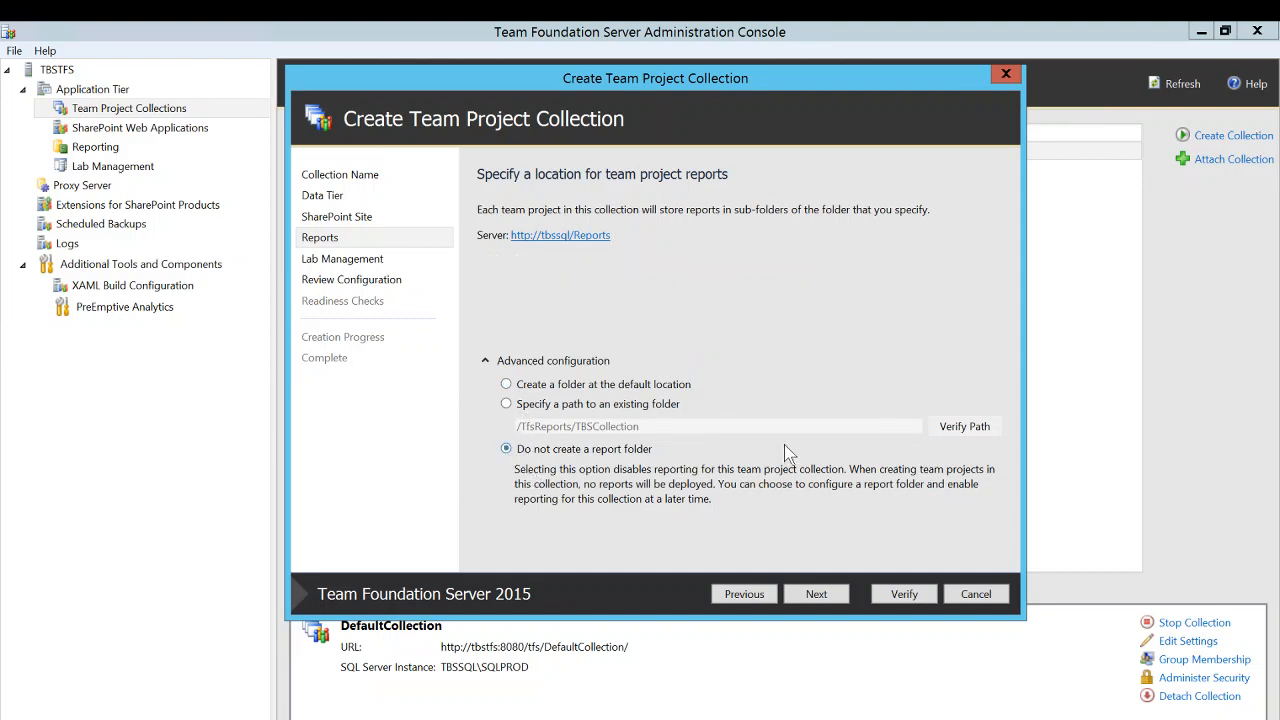
{"action": "left_click", "coordinate": [821, 596]}
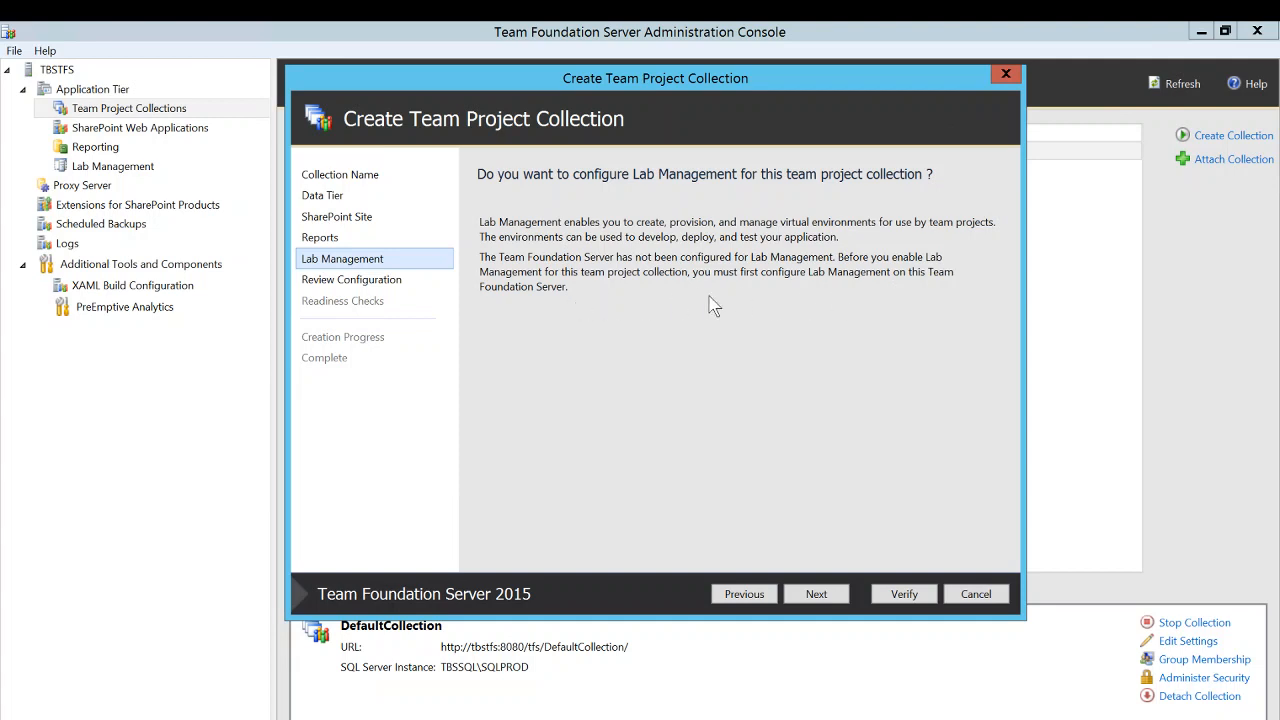
- Verify the collection settings without configuring Lab Management, and create the team project collection
{"action": "left_click", "coordinate": [816, 594]}
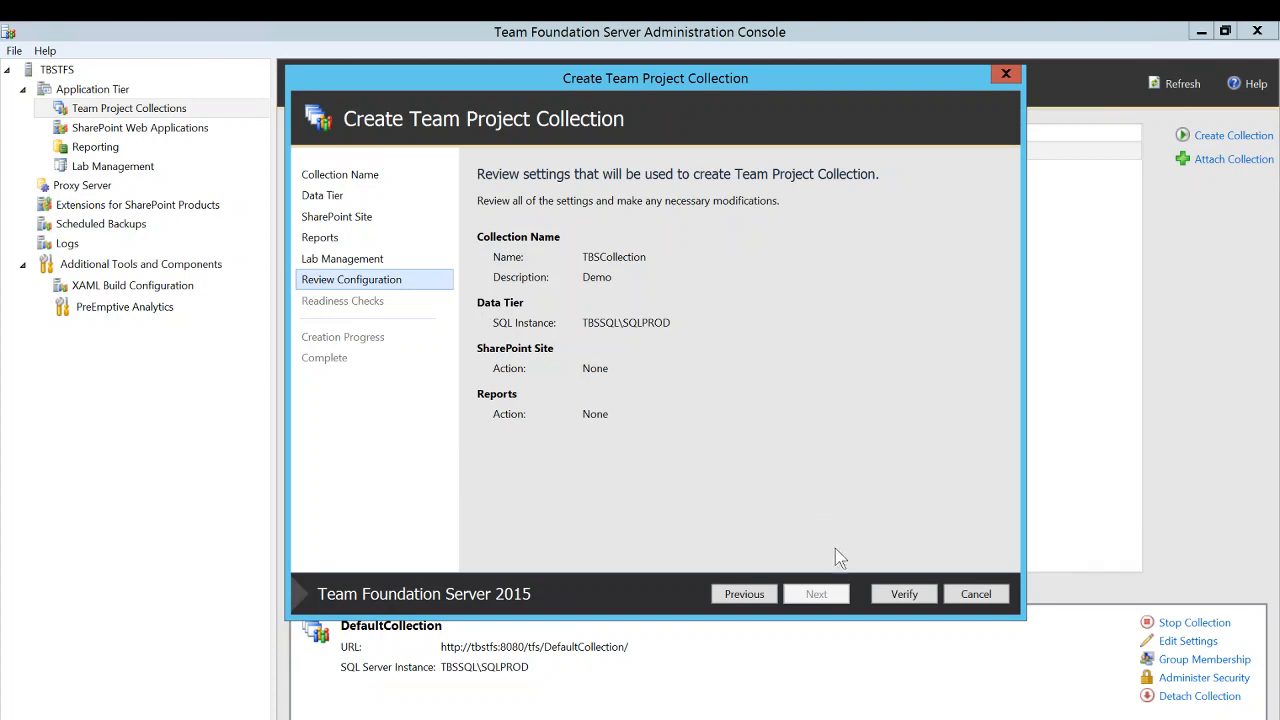
{"action": "left_click", "coordinate": [904, 594]}
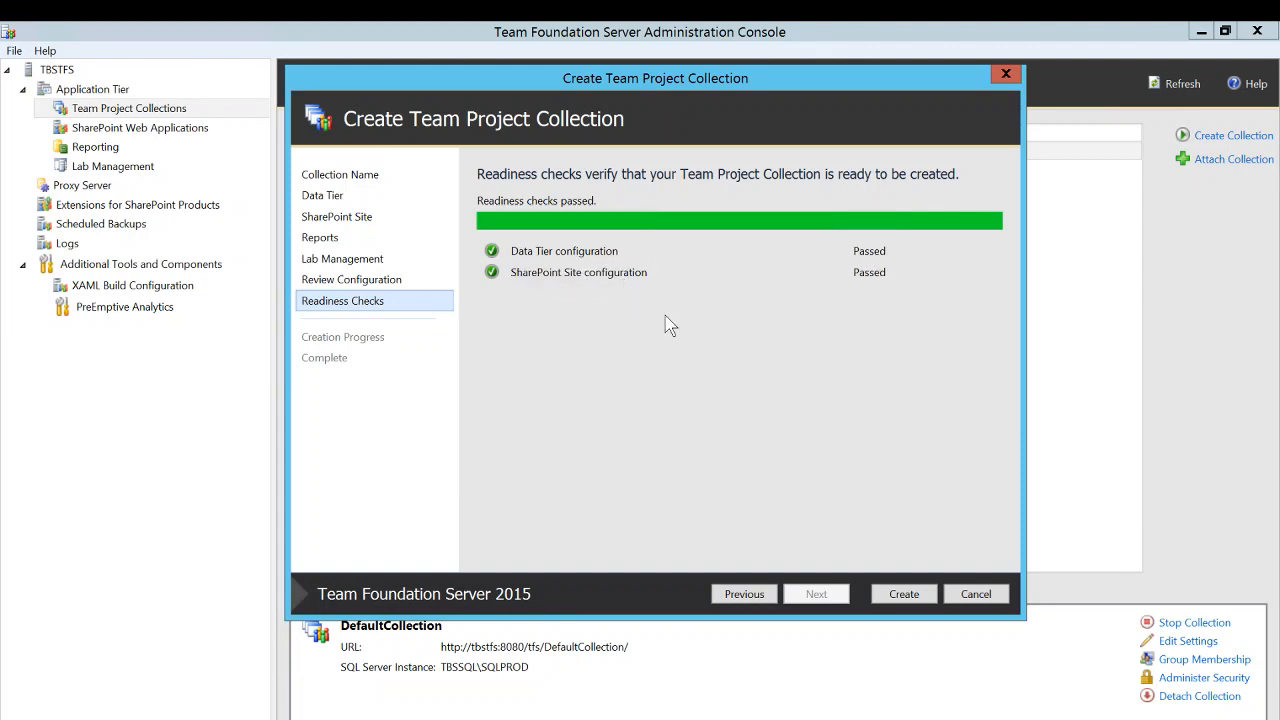
{"action": "left_click", "coordinate": [906, 596]}
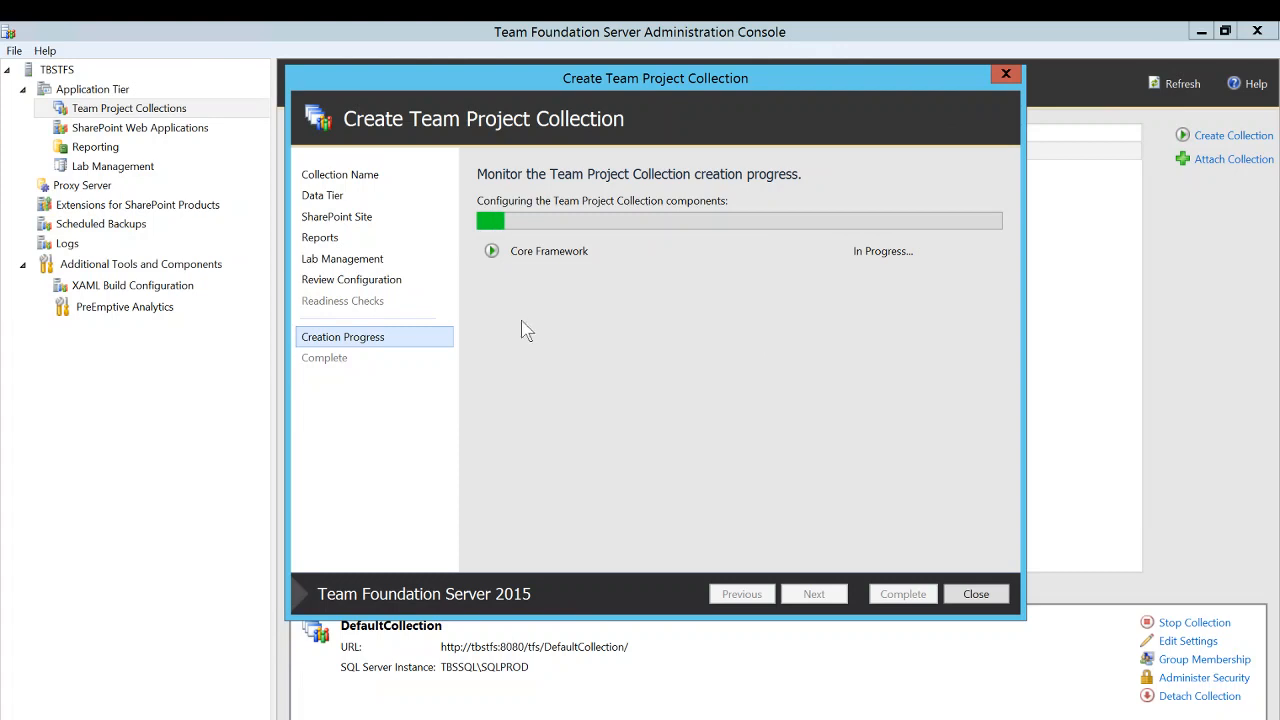
- Check the creation progress of the collection's components and finish the collection wizard
{"action": "left_click", "coordinate": [497, 256]}
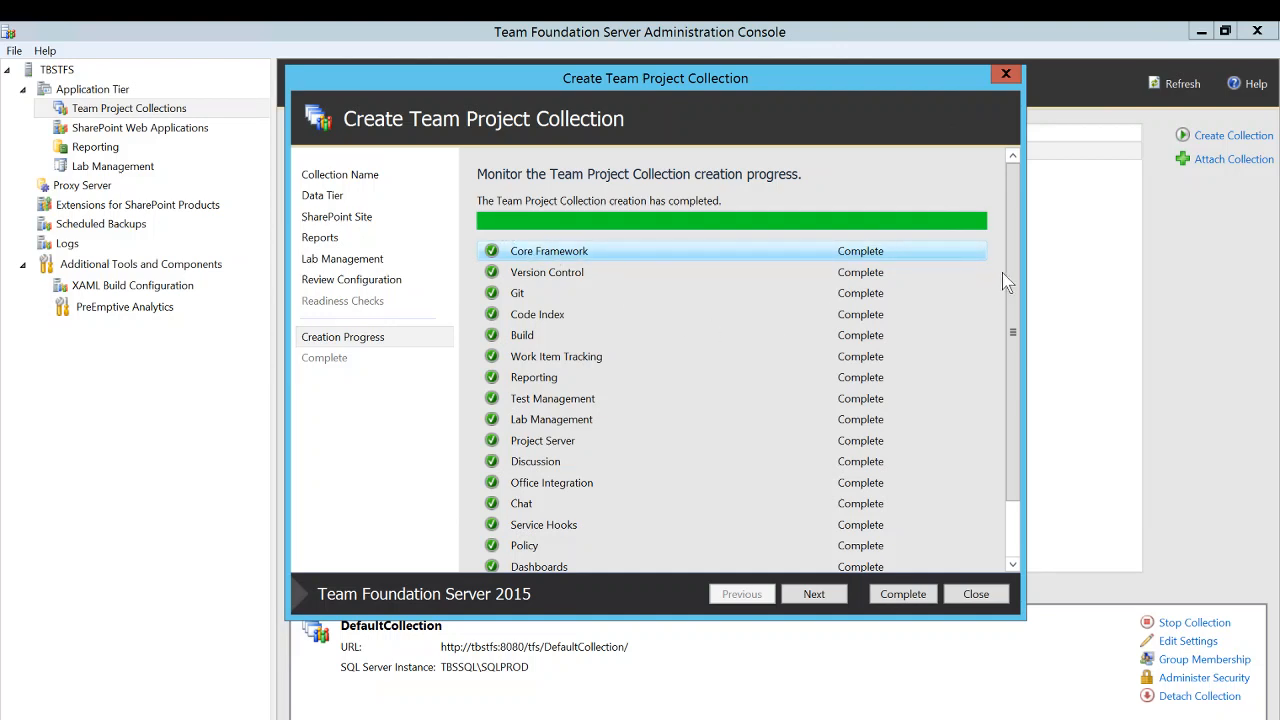
{"action": "left_click_drag", "start_coordinate": [1016, 269], "coordinate": [1013, 310]}
{"action": "left_click", "coordinate": [828, 600]}
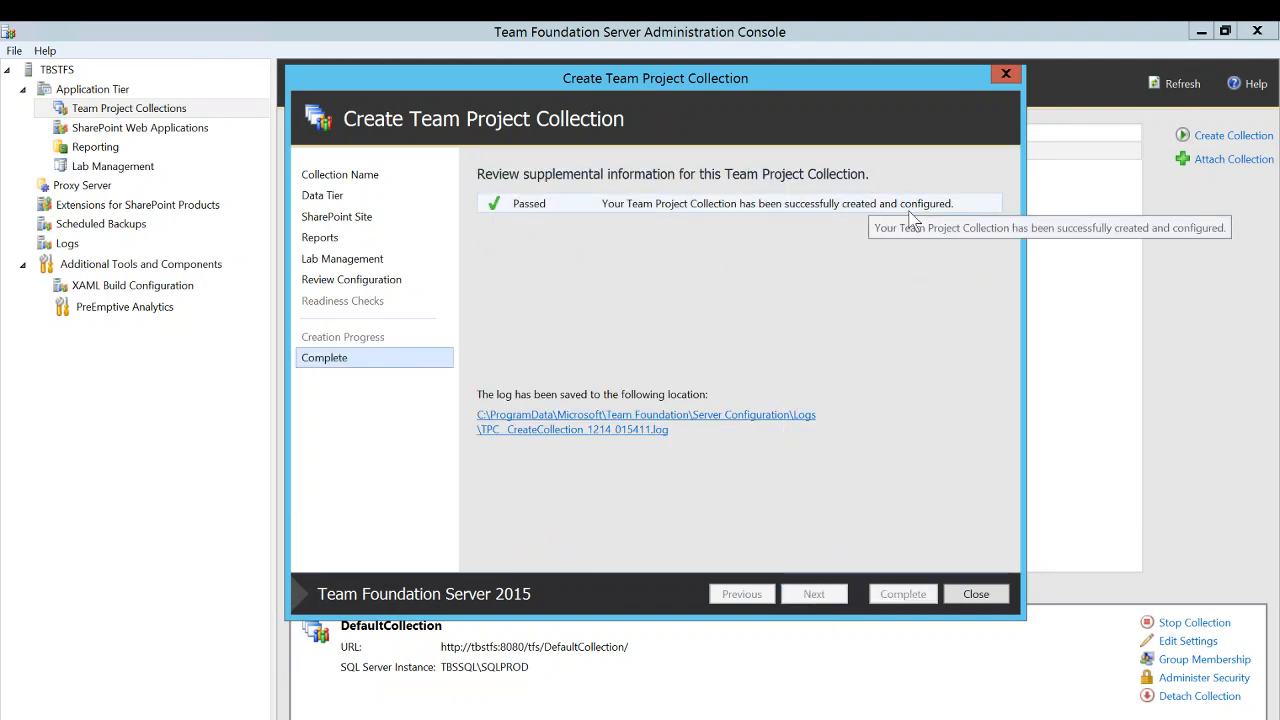
{"action": "left_click", "coordinate": [976, 596]}
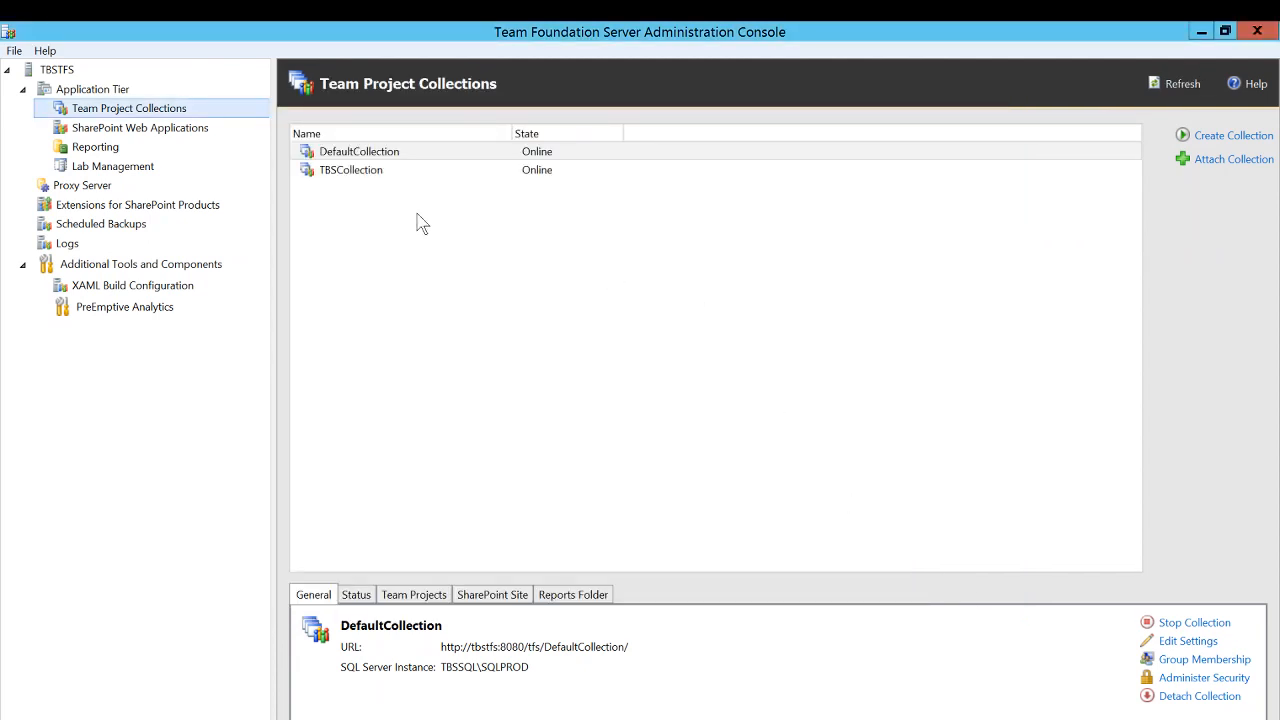
- Examine TBSCollection's team projects, servicing status, SharePoint site, reports folder and general details
{"action": "left_click", "coordinate": [352, 172]}
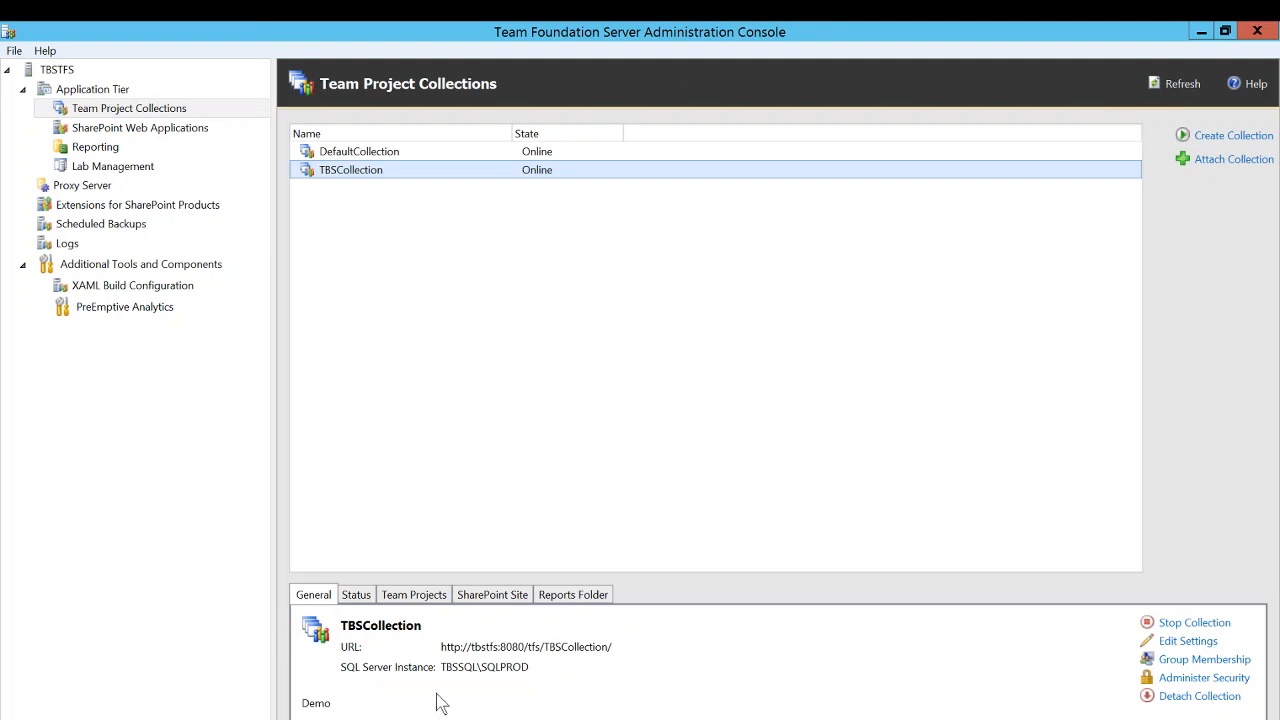
{"action": "left_click", "coordinate": [434, 597]}
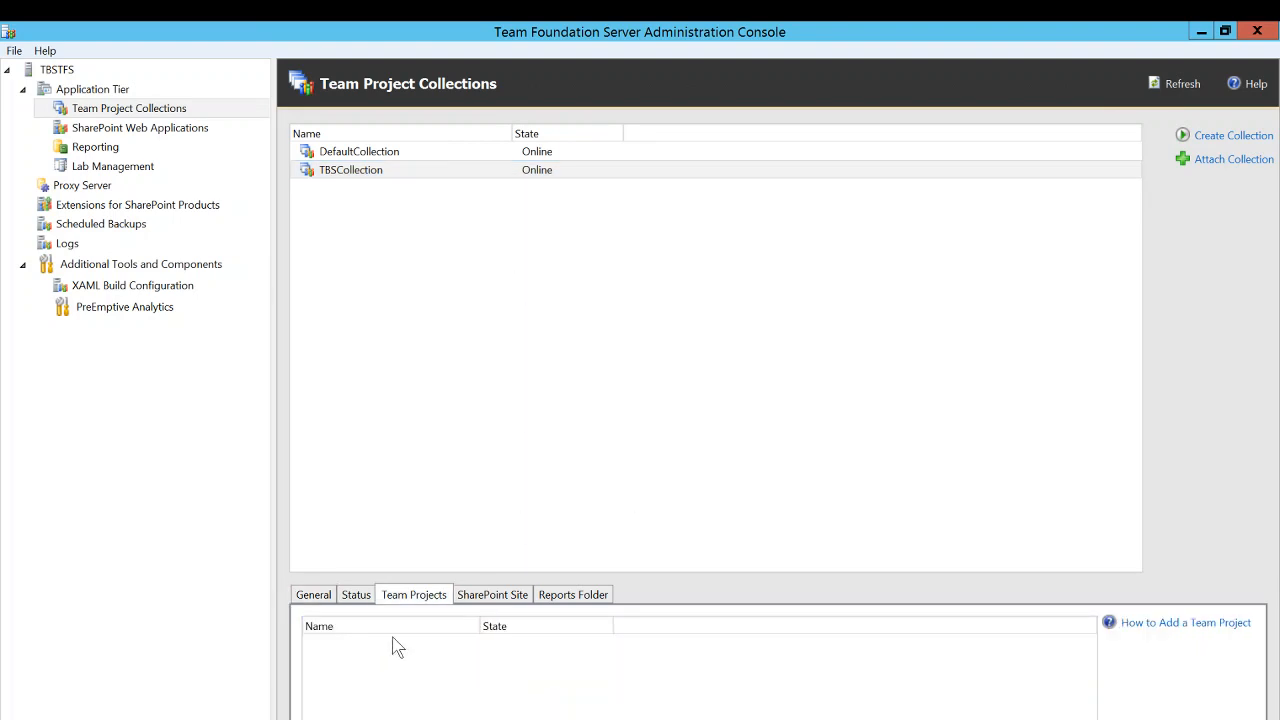
{"action": "left_click", "coordinate": [364, 600]}
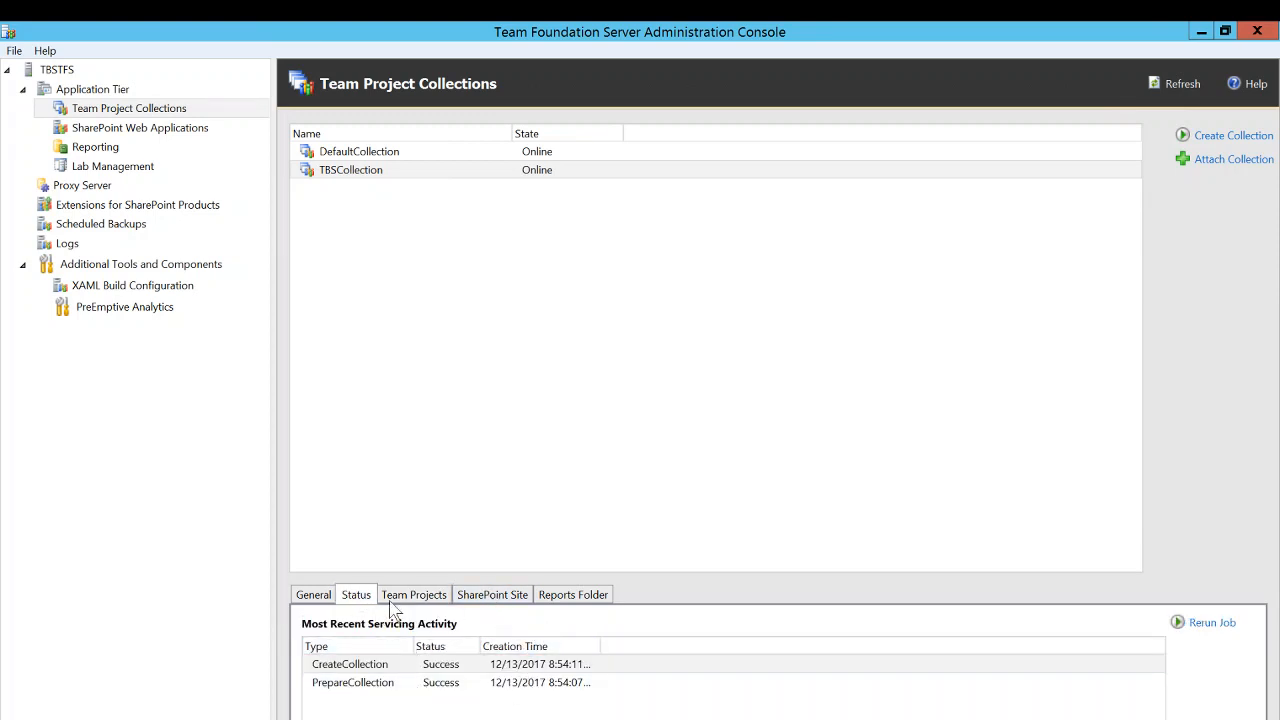
{"action": "left_click", "coordinate": [493, 598]}
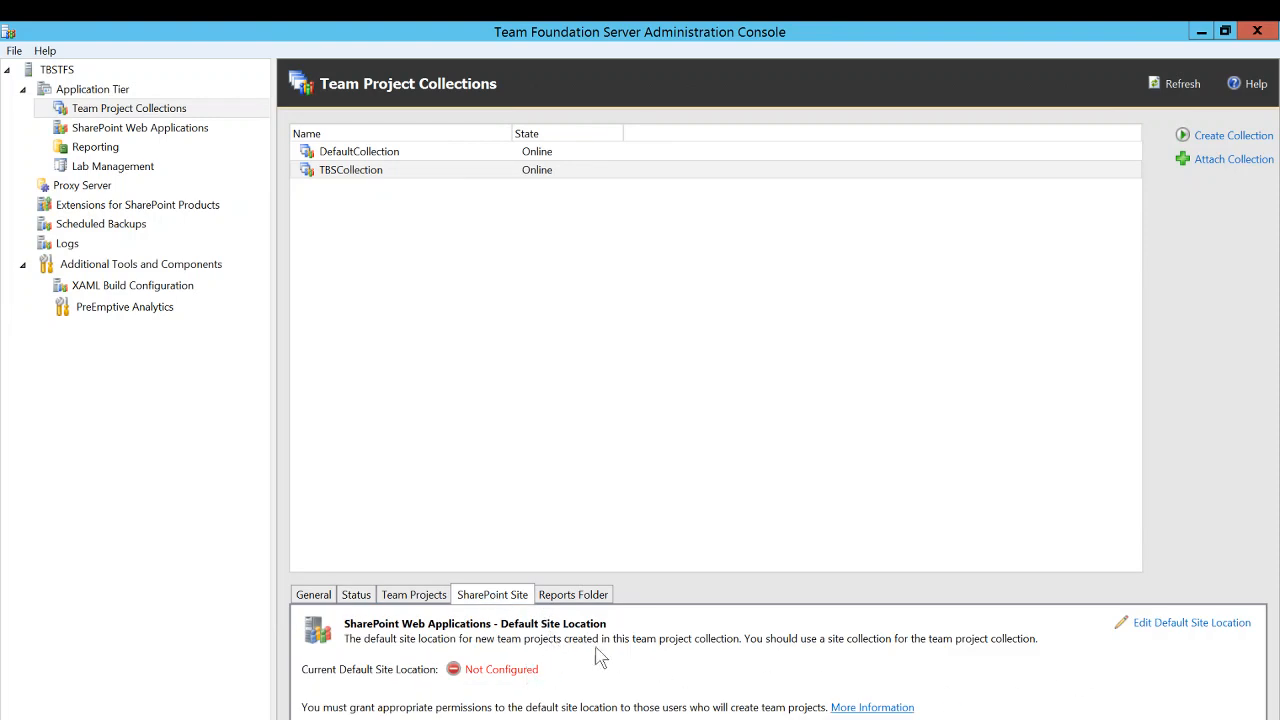
{"action": "left_click", "coordinate": [601, 598]}
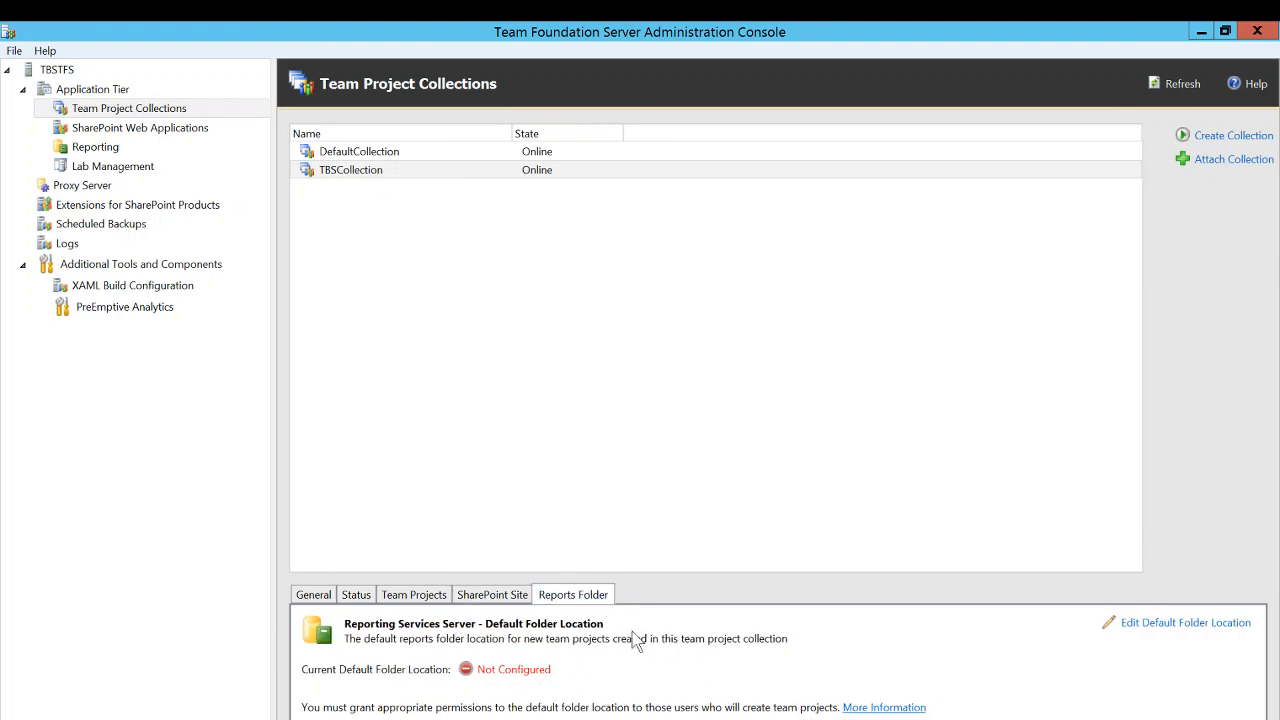
{"action": "left_click", "coordinate": [492, 599]}
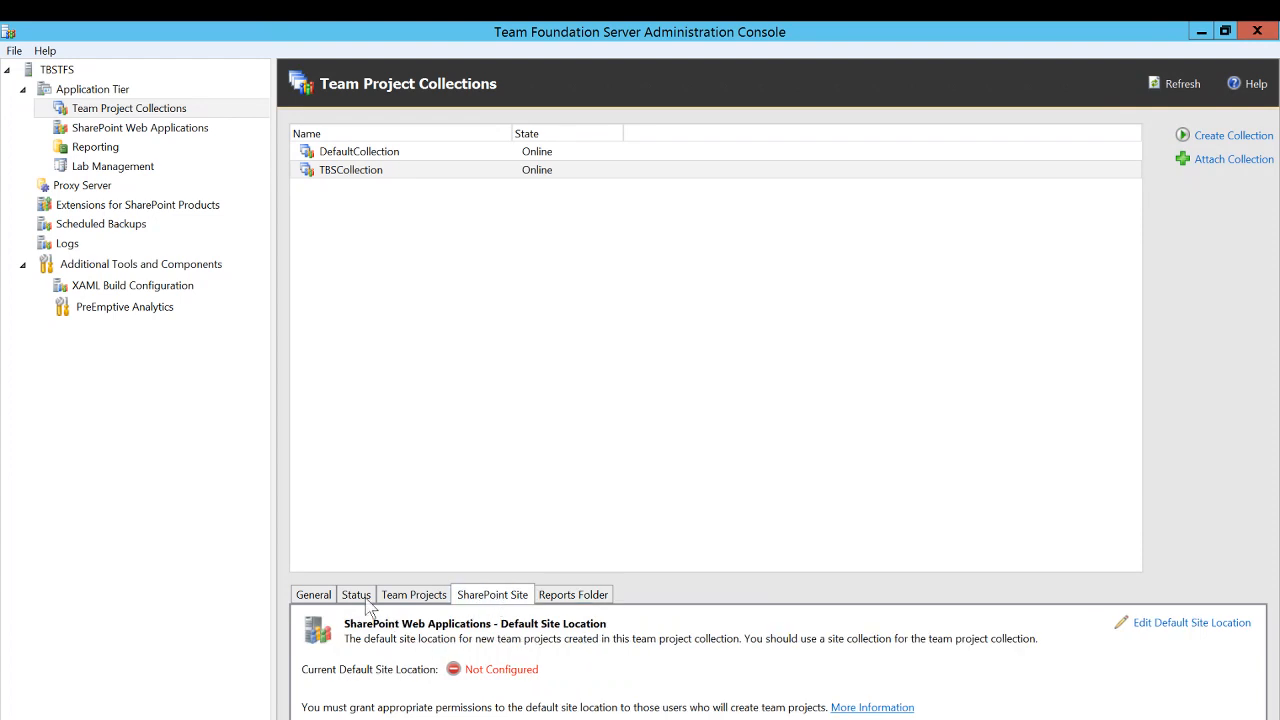
{"action": "left_click", "coordinate": [312, 594]}
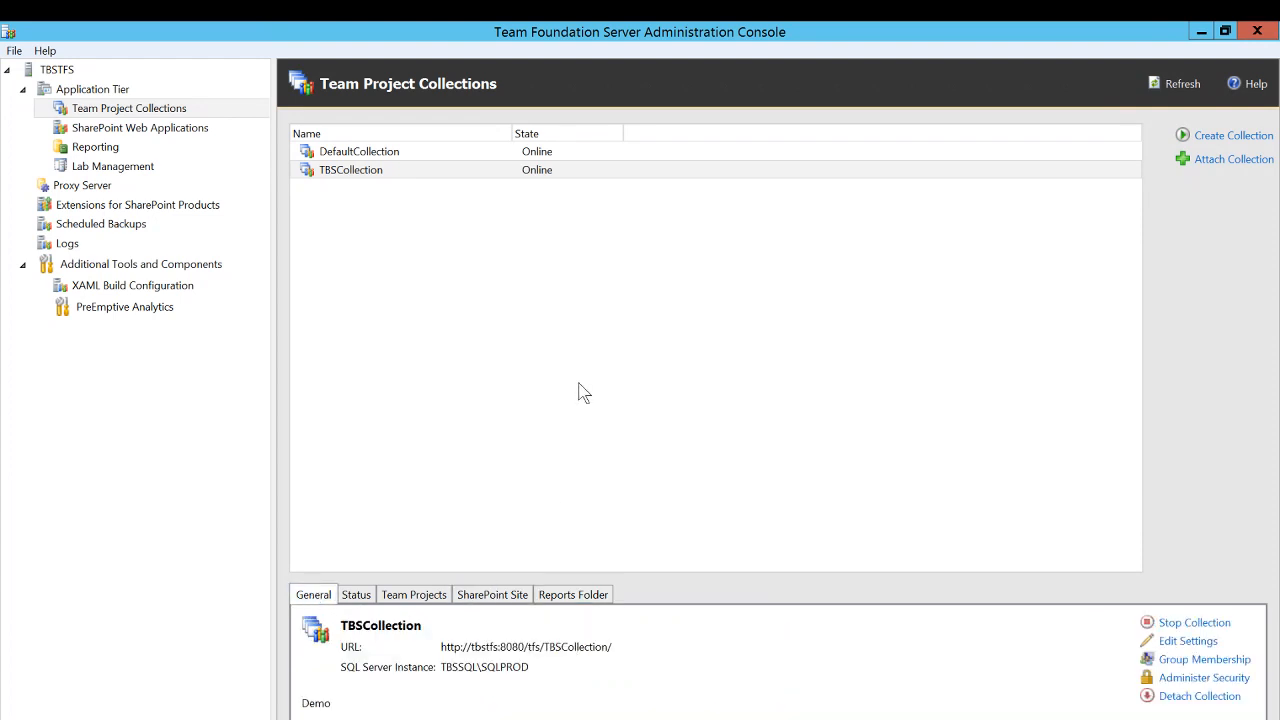